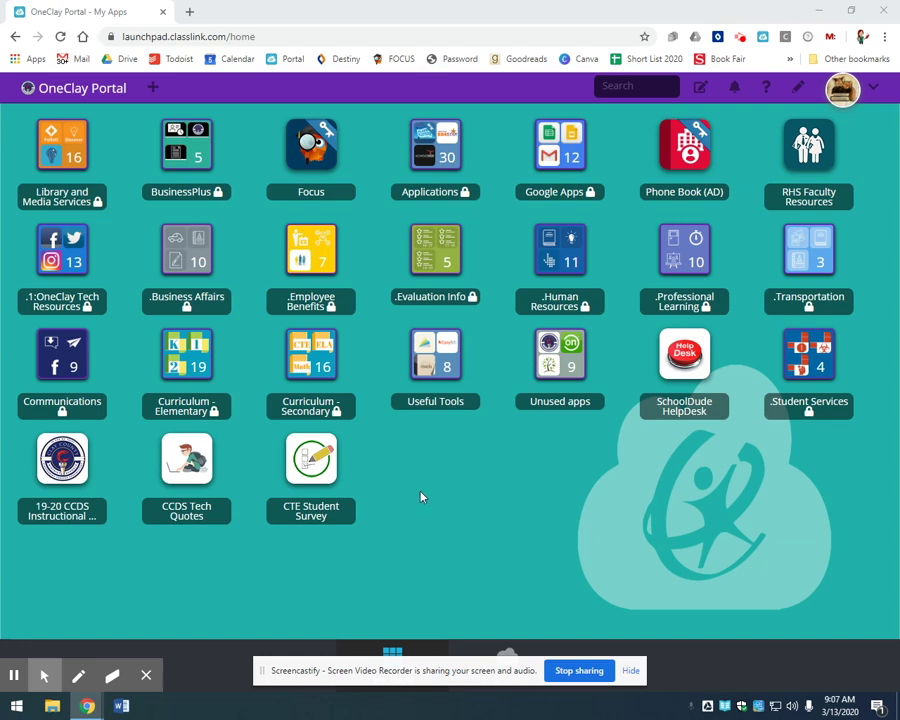
Launch Gale Databases (RHS) from the portal's Library and Media Services folder and bring its resources page into view.
left_click(57, 148)
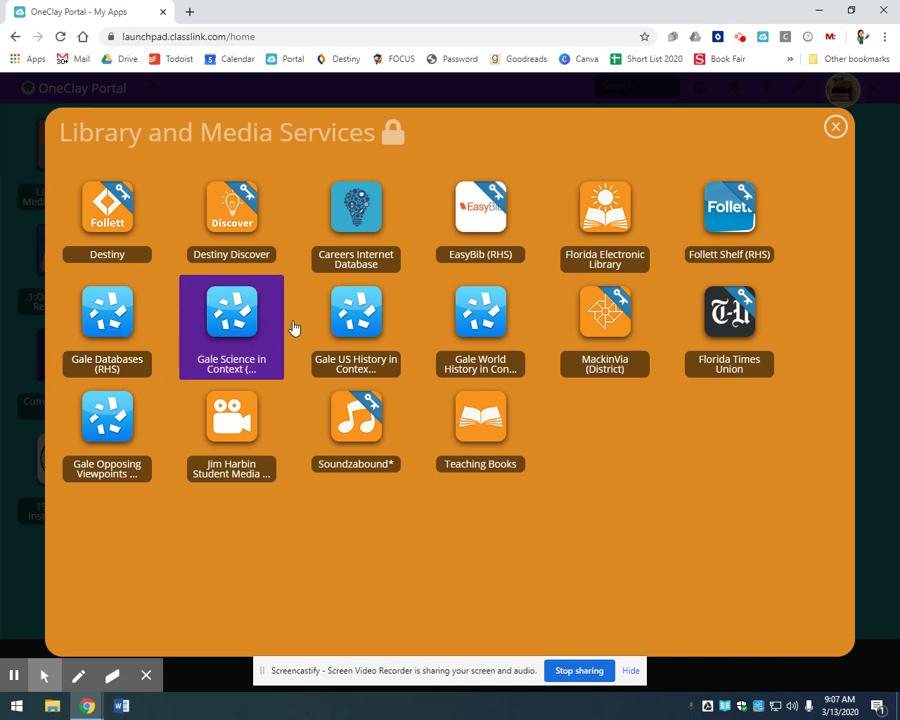
left_click(107, 313)
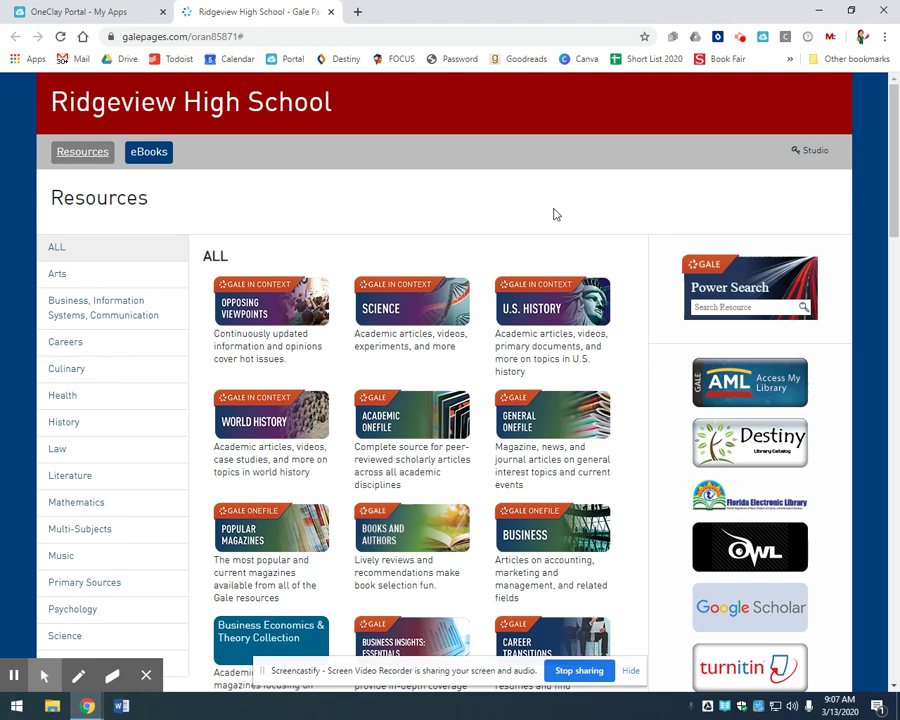
left_click(95, 11)
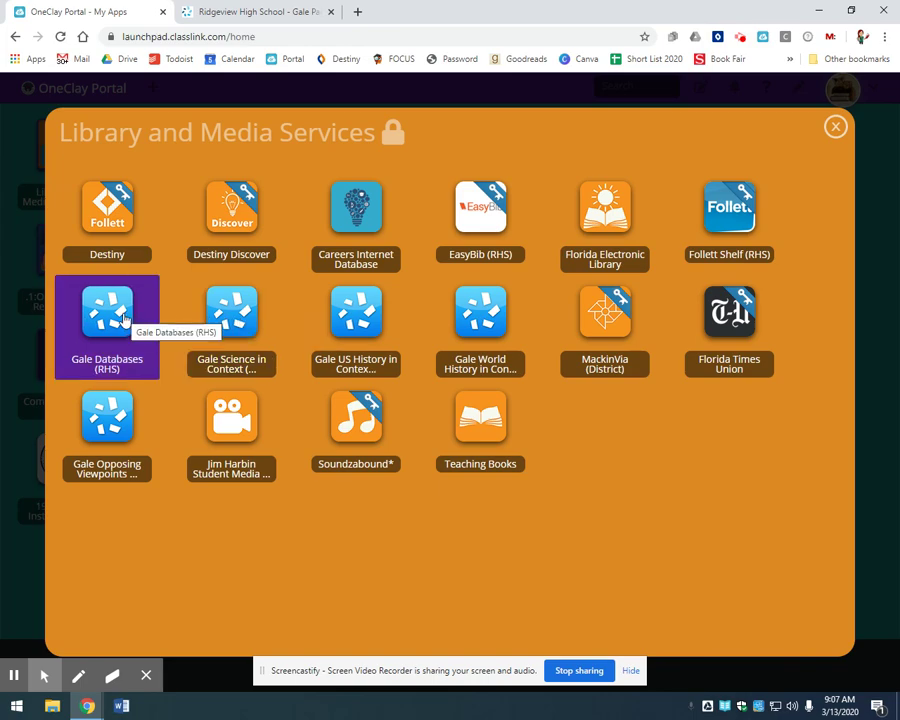
left_click(252, 10)
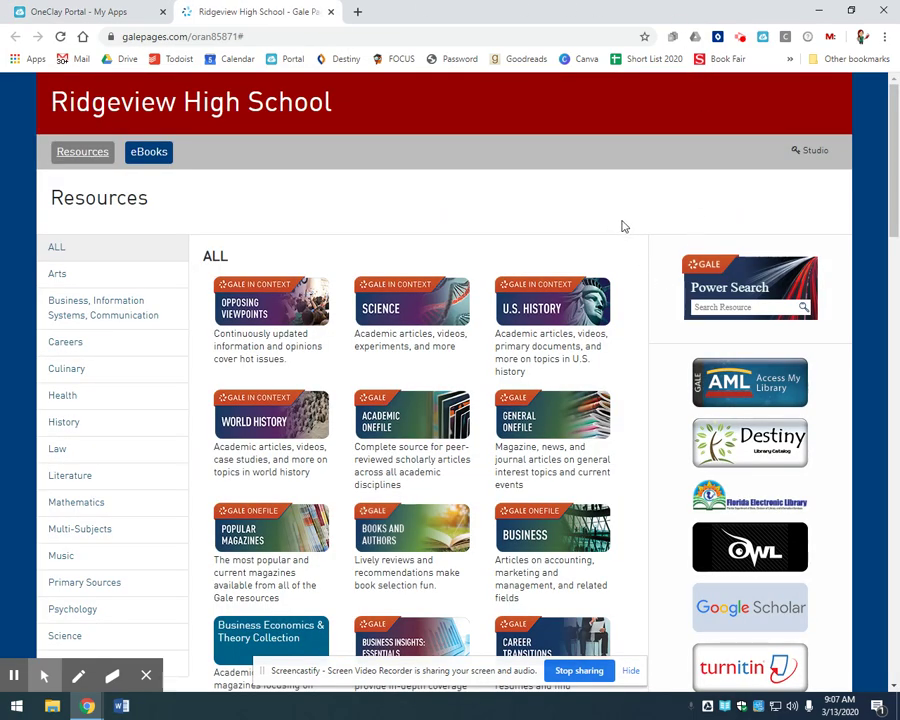
Look through the complete list of Gale databases on the school's Resources page.
scroll(615, 293, "down", 4)
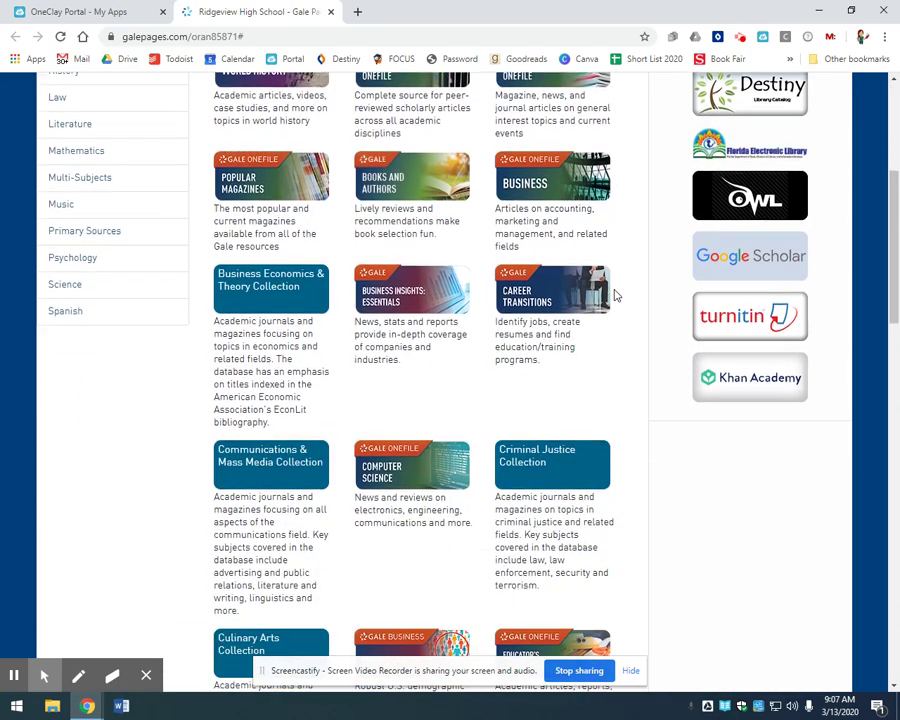
scroll(615, 293, "down", 3)
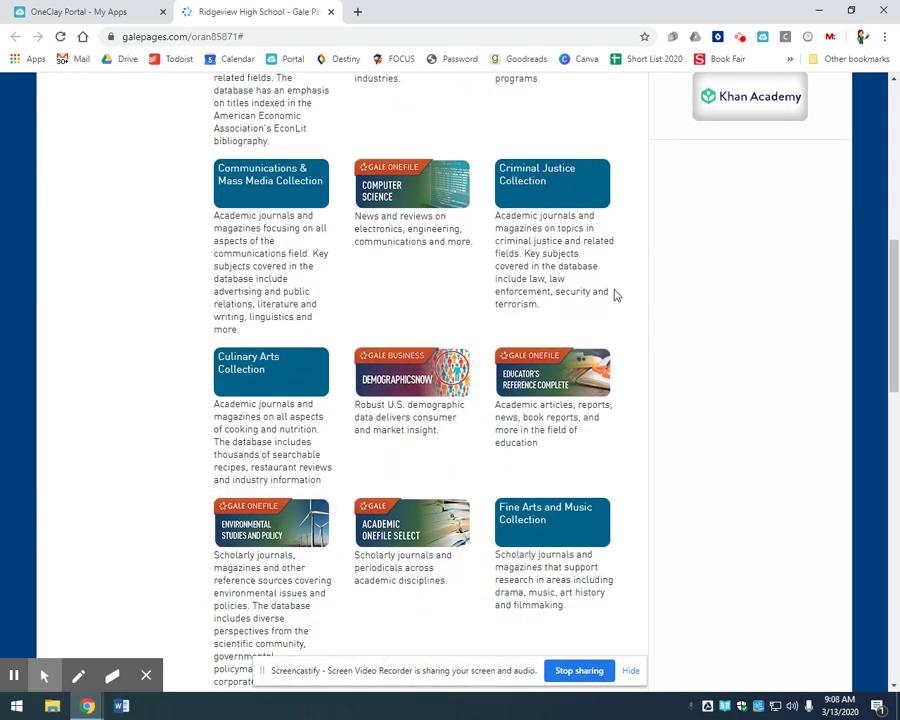
scroll(615, 293, "down", 4)
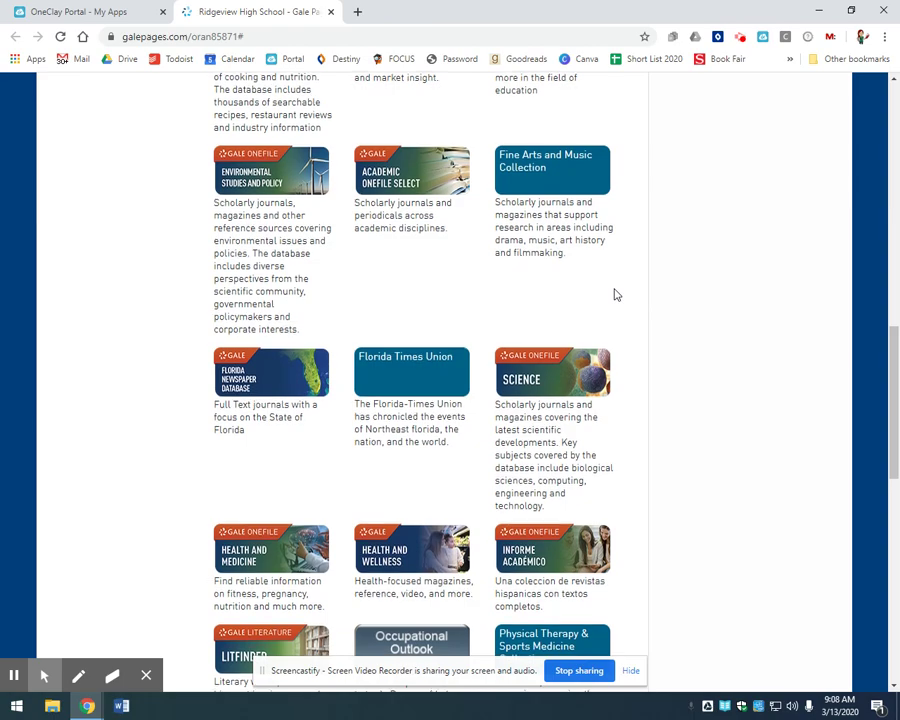
scroll(616, 294, "down", 5)
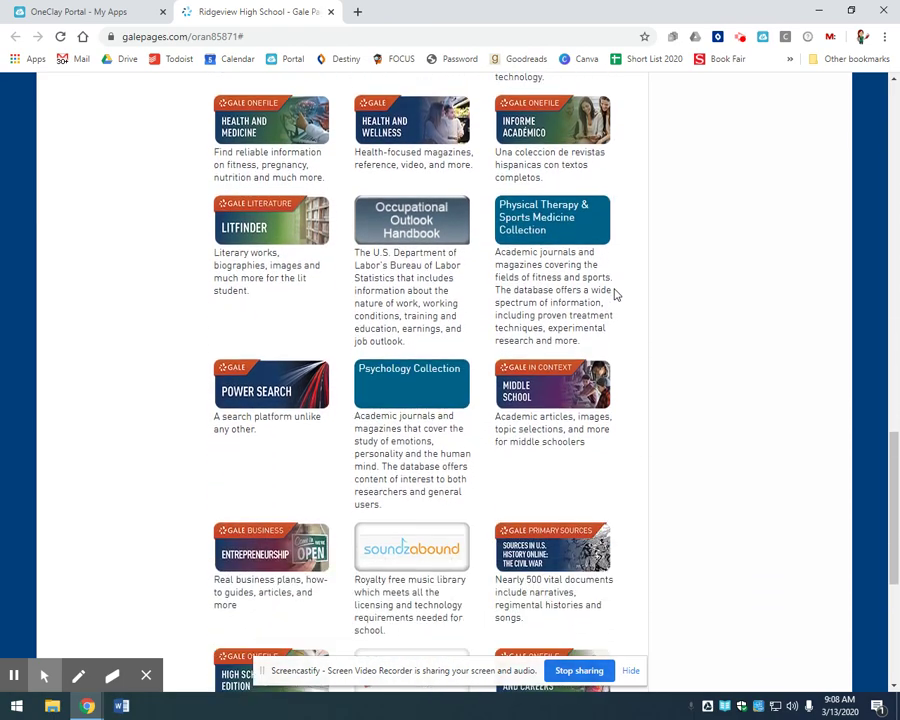
scroll(615, 293, "down", 4)
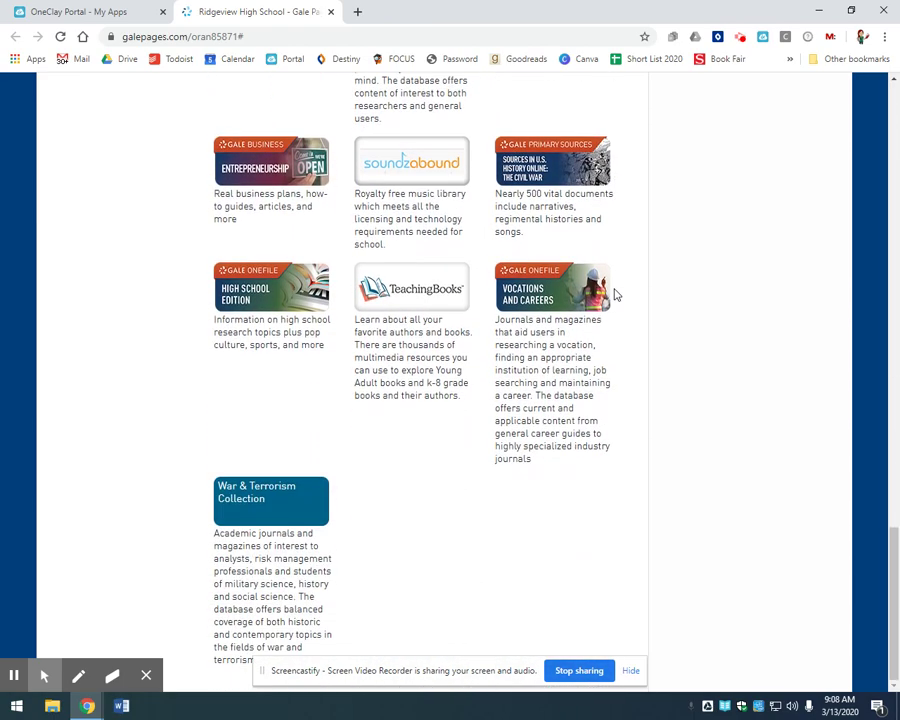
scroll(679, 305, "up", 20)
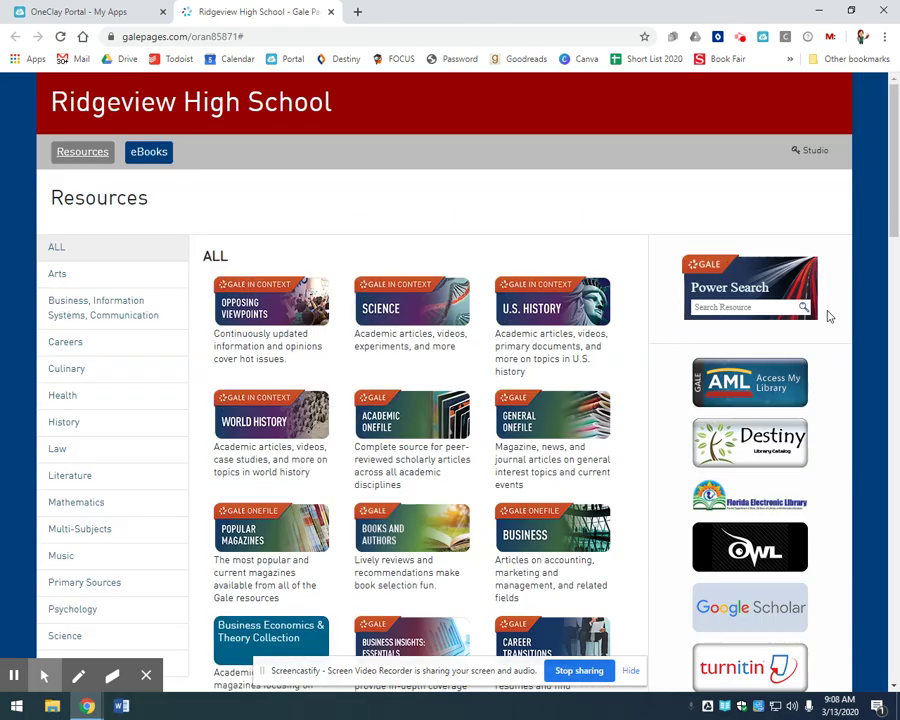
Search for "coronavirus" with Gale Power Search from the Resources page.
left_click(719, 308)
left_click(729, 336)
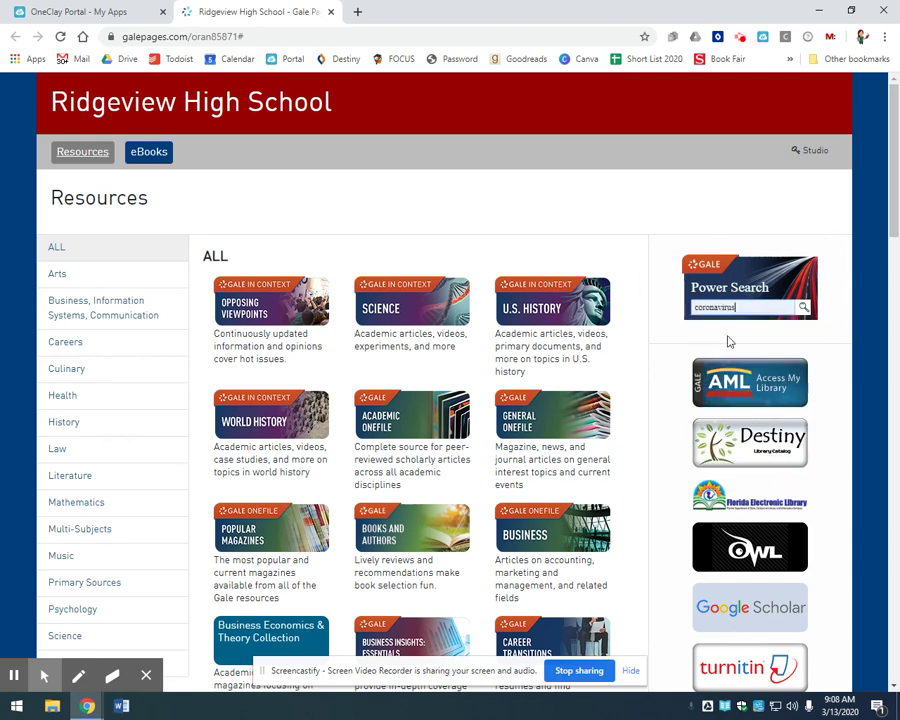
left_click(802, 307)
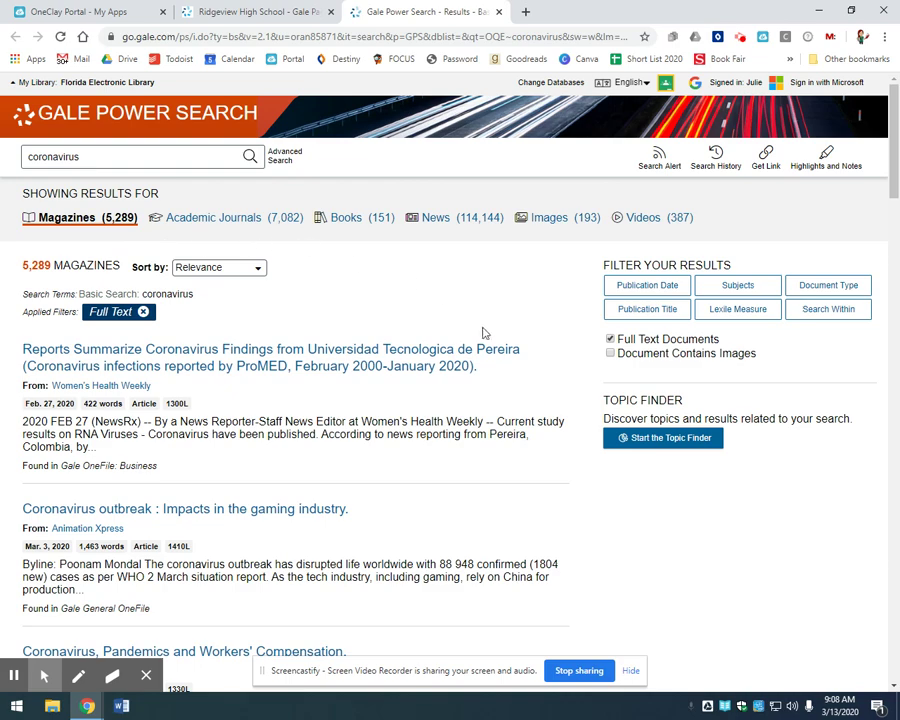
Try to limit the coronavirus results to the Past Week publication date preset and apply it.
left_click(649, 287)
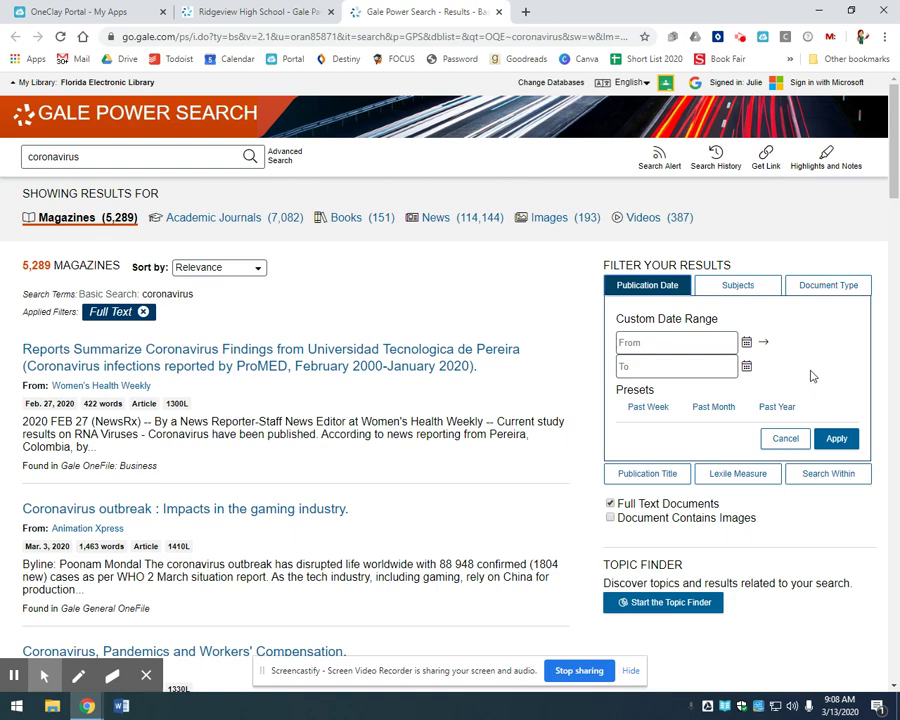
left_click(648, 408)
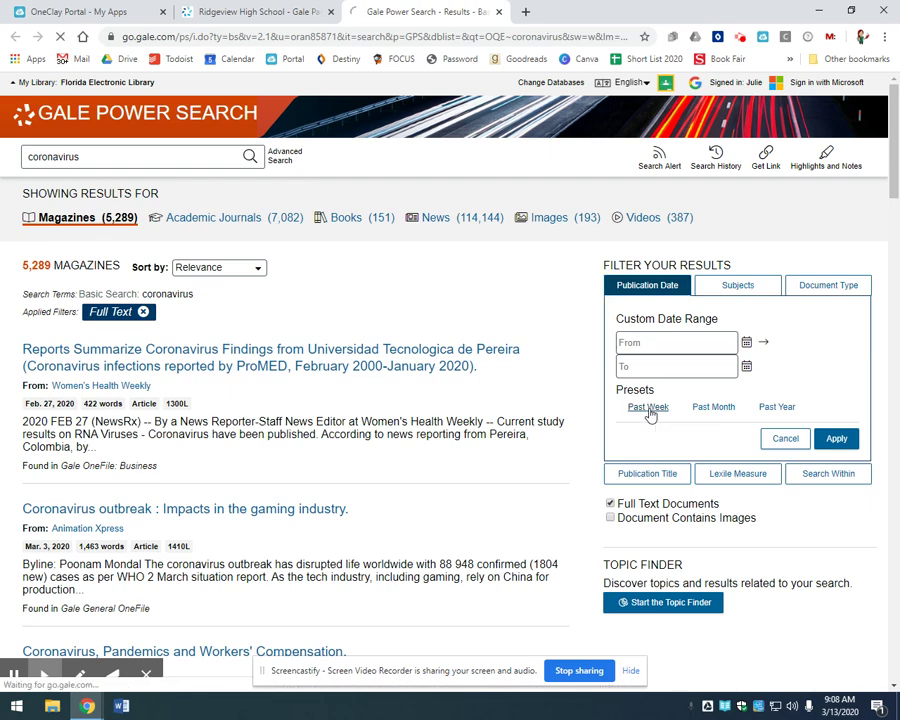
left_click(838, 440)
left_click(516, 489)
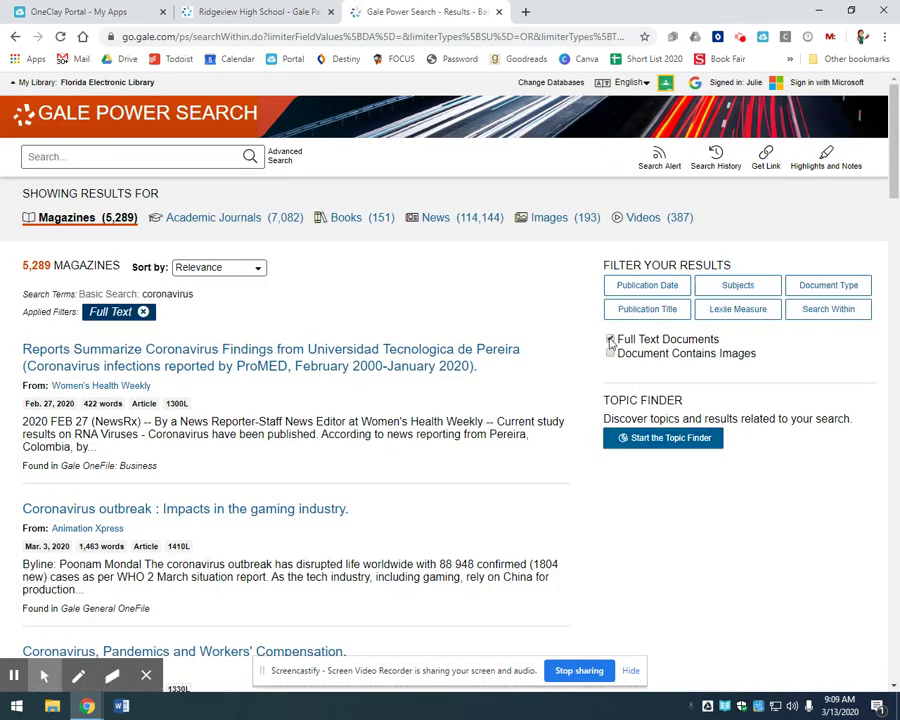
Filter the coronavirus results by publication date with the Past Week preset and look over the filtered magazine articles.
left_click(640, 287)
left_click(645, 408)
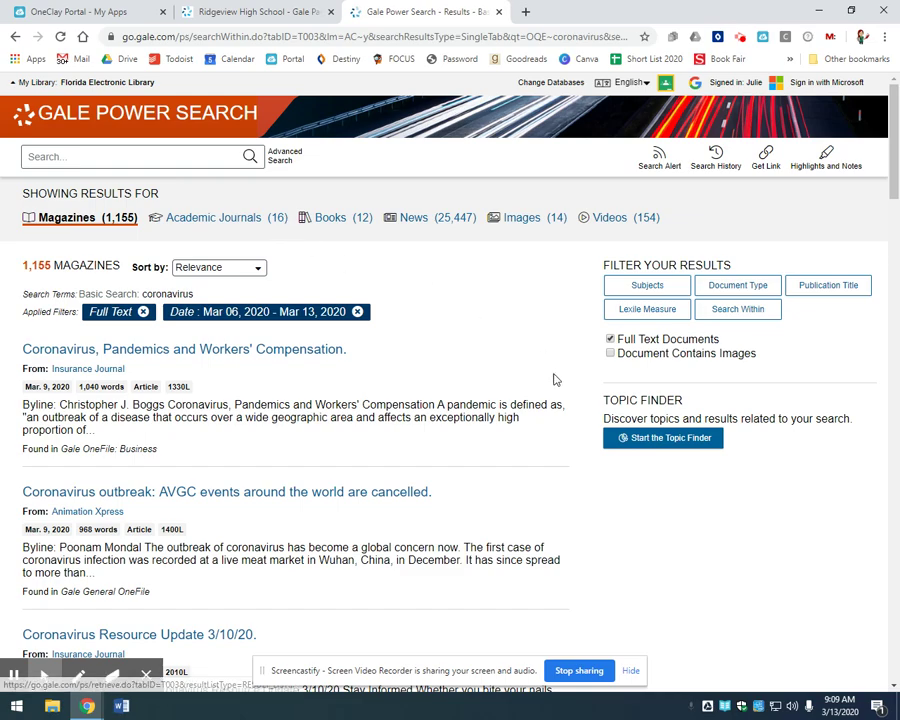
scroll(552, 377, "down", 3)
scroll(488, 384, "down", 1)
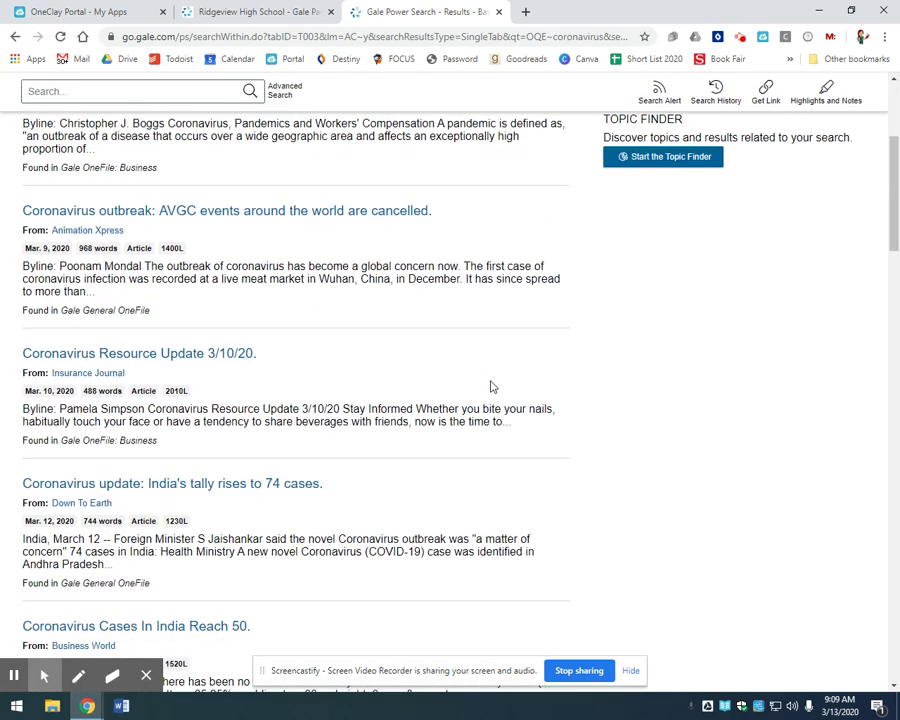
scroll(488, 380, "up", 4)
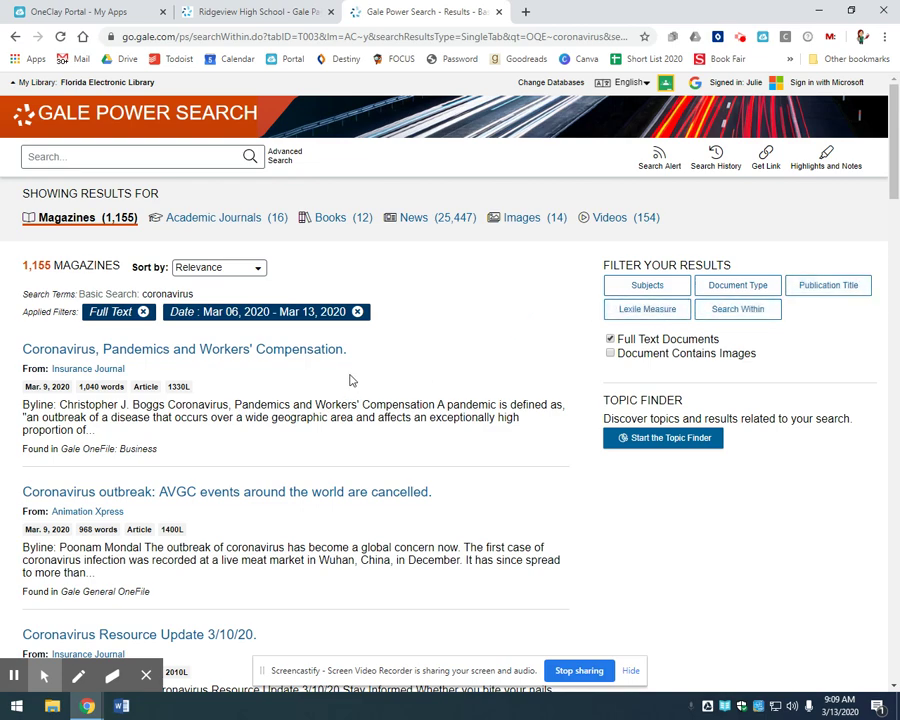
Open the article "Coronavirus, Pandemics and Workers' Compensation" from the results and look over its text and article tools.
left_click(312, 354)
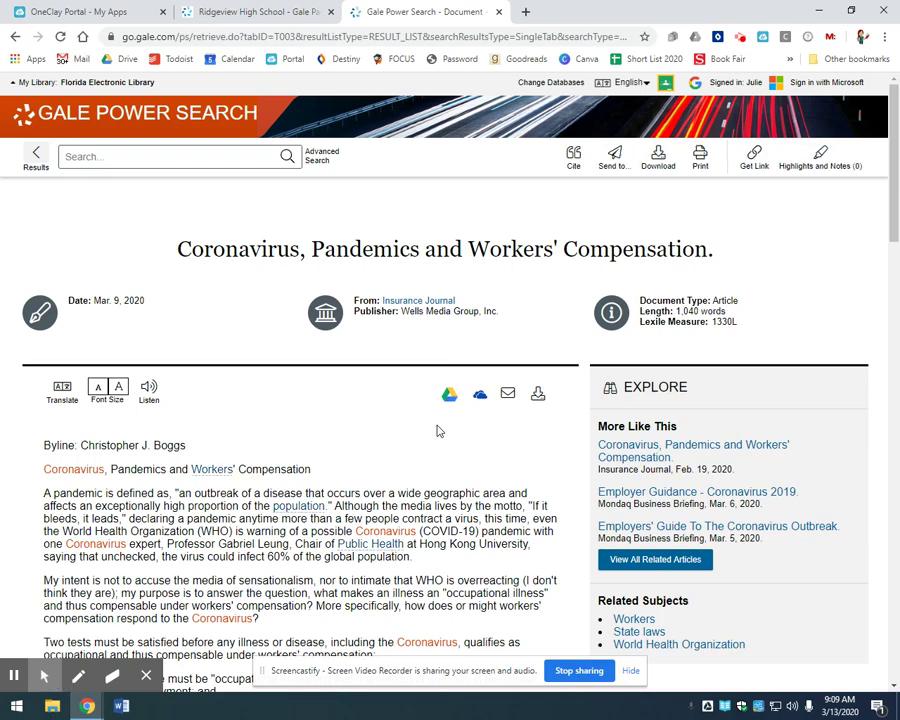
scroll(437, 431, "down", 2)
scroll(437, 431, "down", 1)
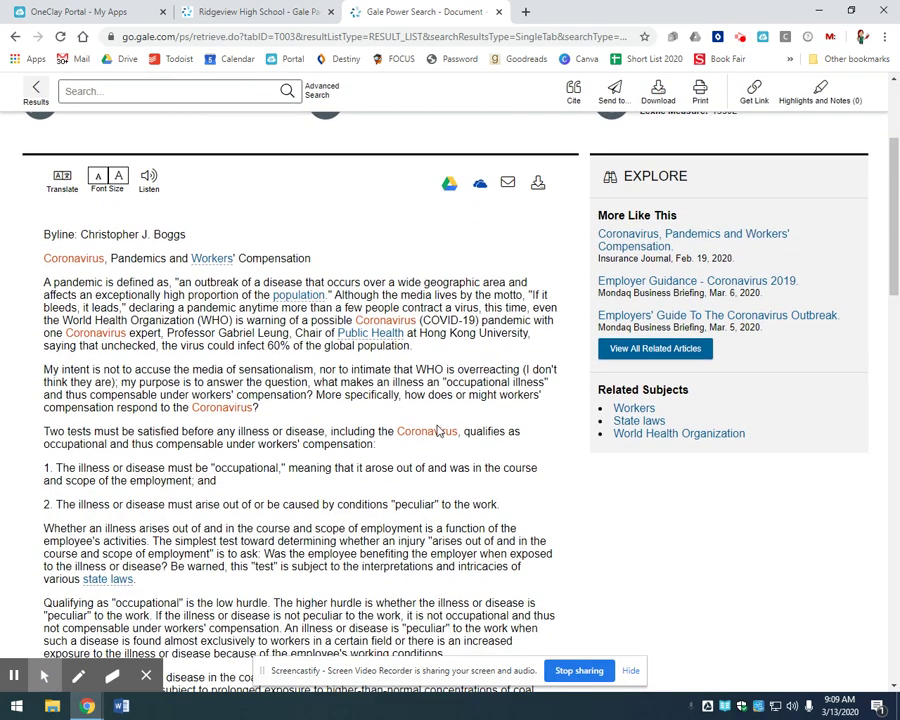
scroll(437, 431, "up", 4)
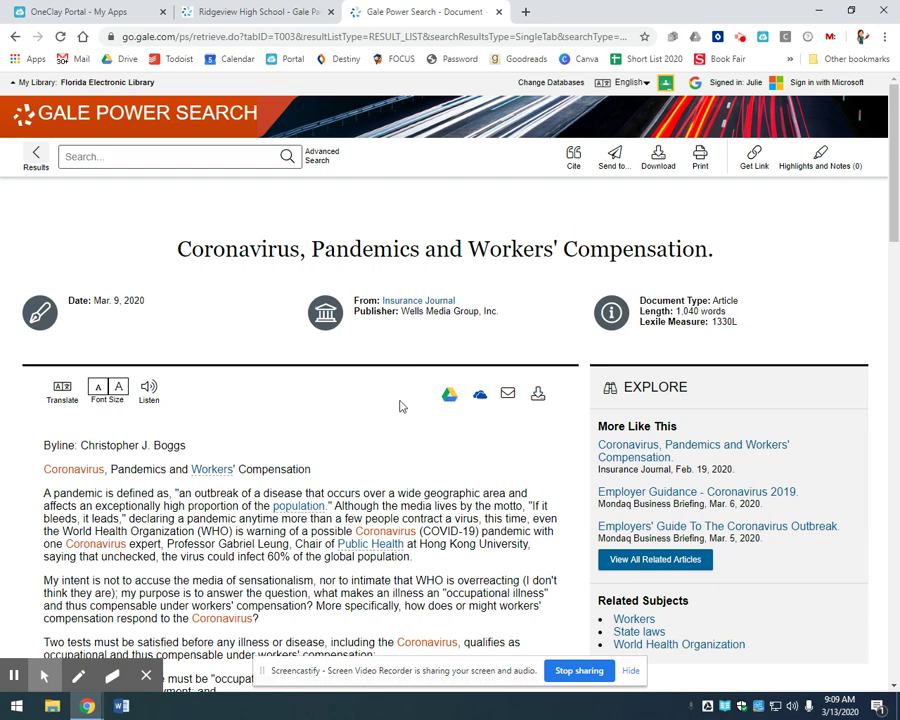
scroll(401, 406, "down", 1)
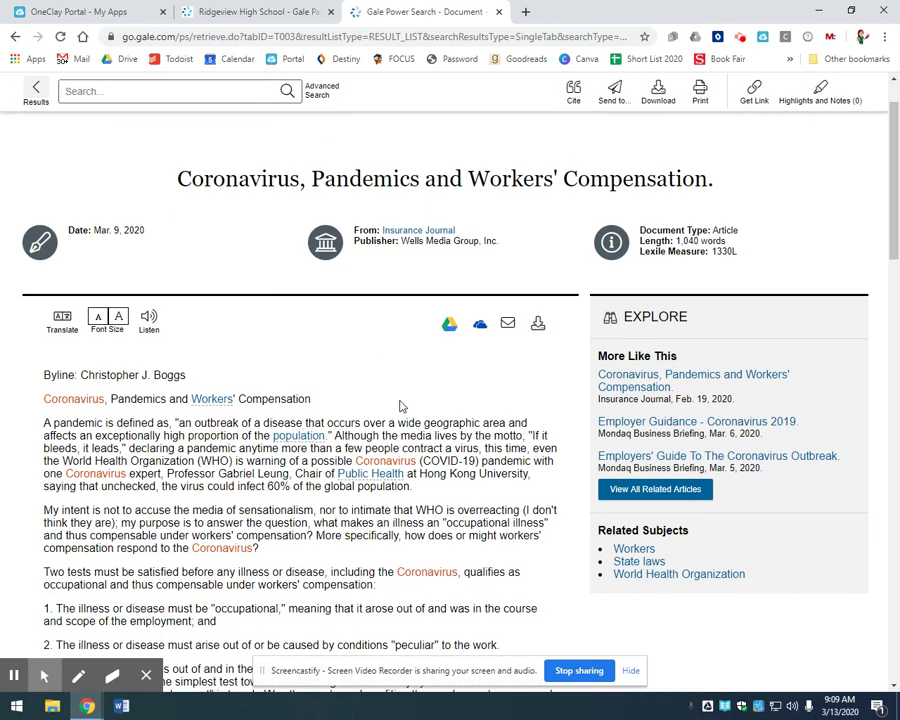
scroll(401, 406, "down", 1)
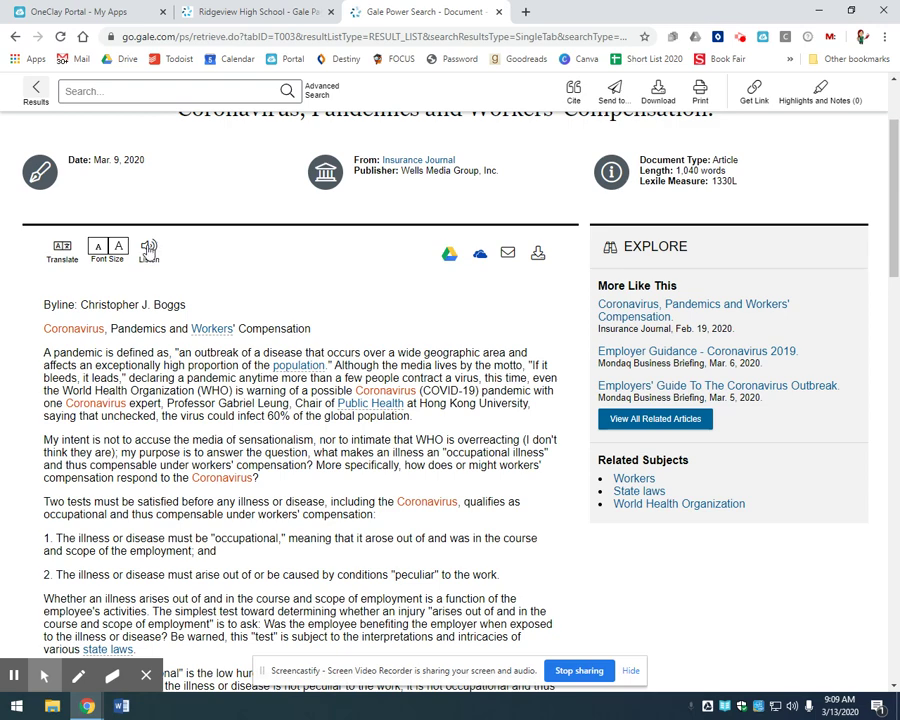
Highlight the article's paragraph beginning "A pandemic is defined as" in yellow and save the note "1st point" on it.
scroll(200, 340, "down", 1)
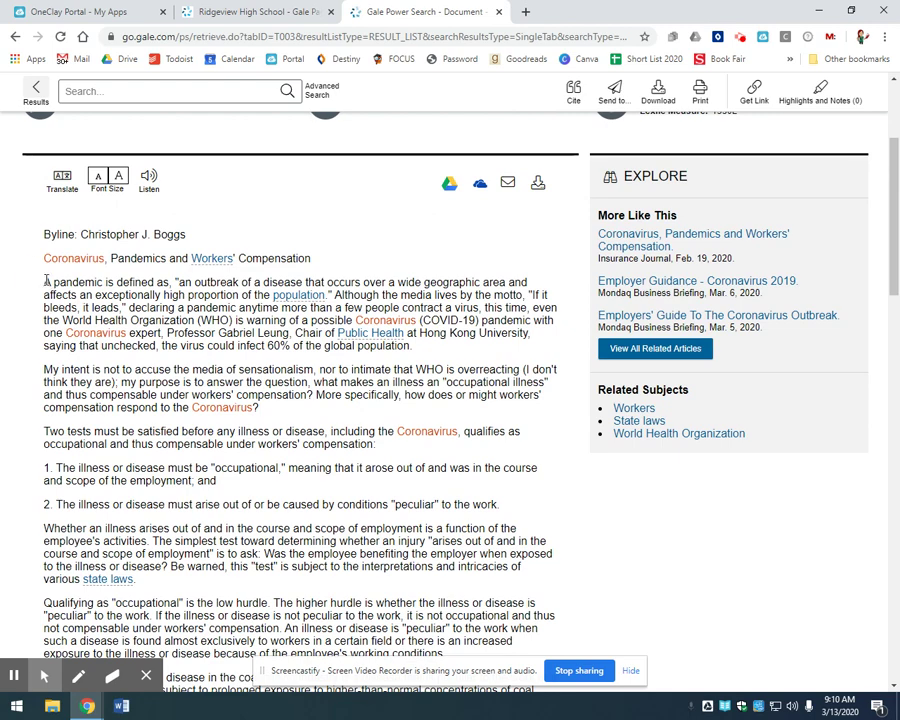
mouse_move(44, 282)
left_mouse_down()
mouse_move(547, 313)
mouse_move(372, 322)
mouse_move(452, 327)
mouse_move(355, 333)
mouse_move(422, 345)
left_mouse_up()
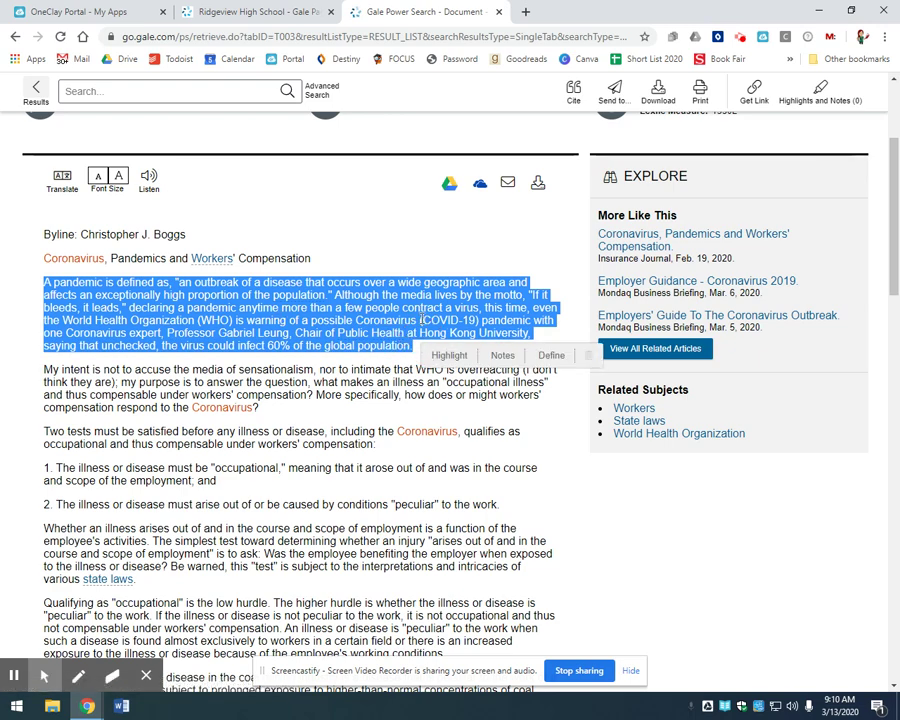
left_click(457, 354)
left_click(454, 382)
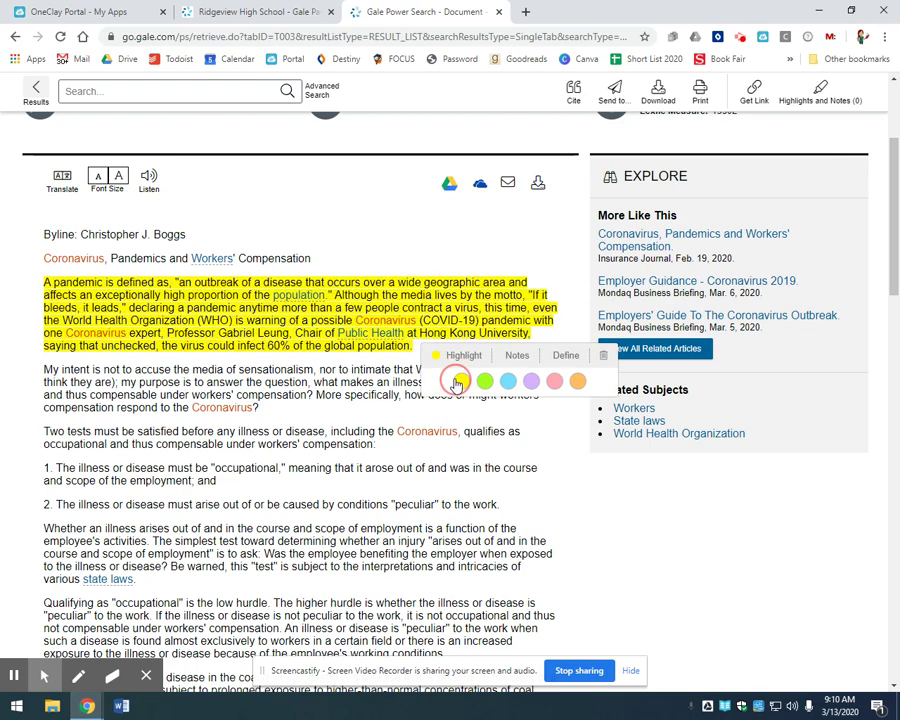
left_click(525, 359)
left_click(474, 381)
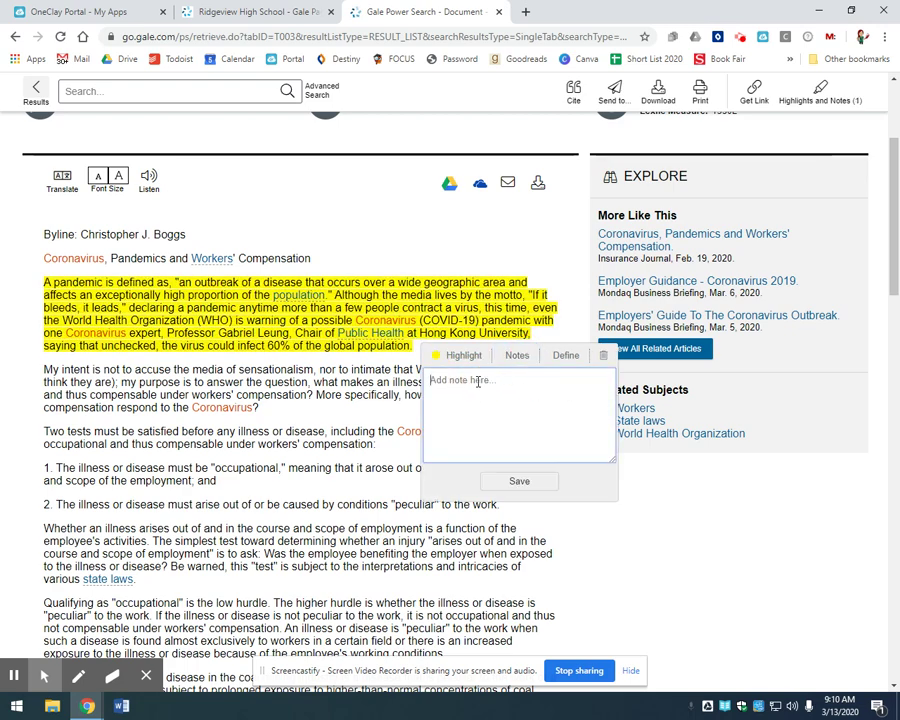
type("1st point")
left_click(518, 481)
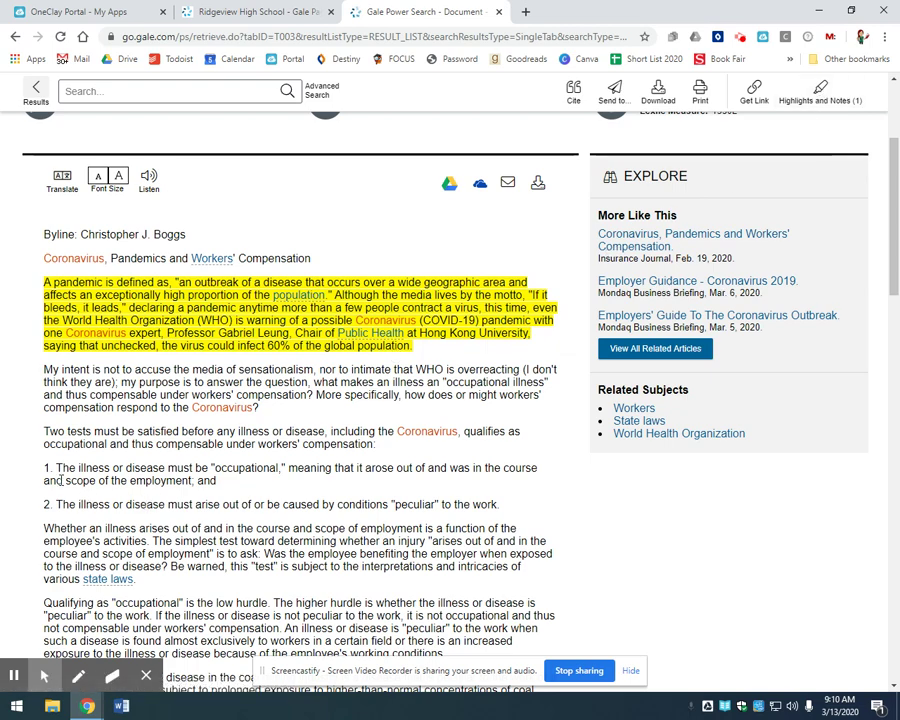
Highlight the sentence beginning "Two tests must be satisfied" in green and save the note "2nd point" on it.
left_click_drag(43, 433, 400, 446)
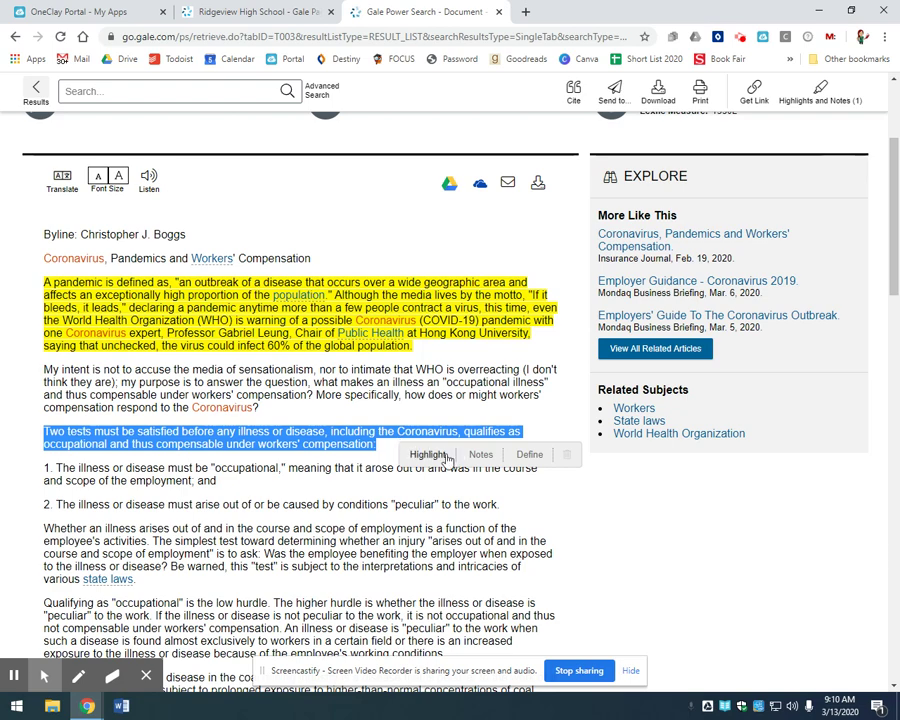
left_click(427, 454)
left_click(456, 482)
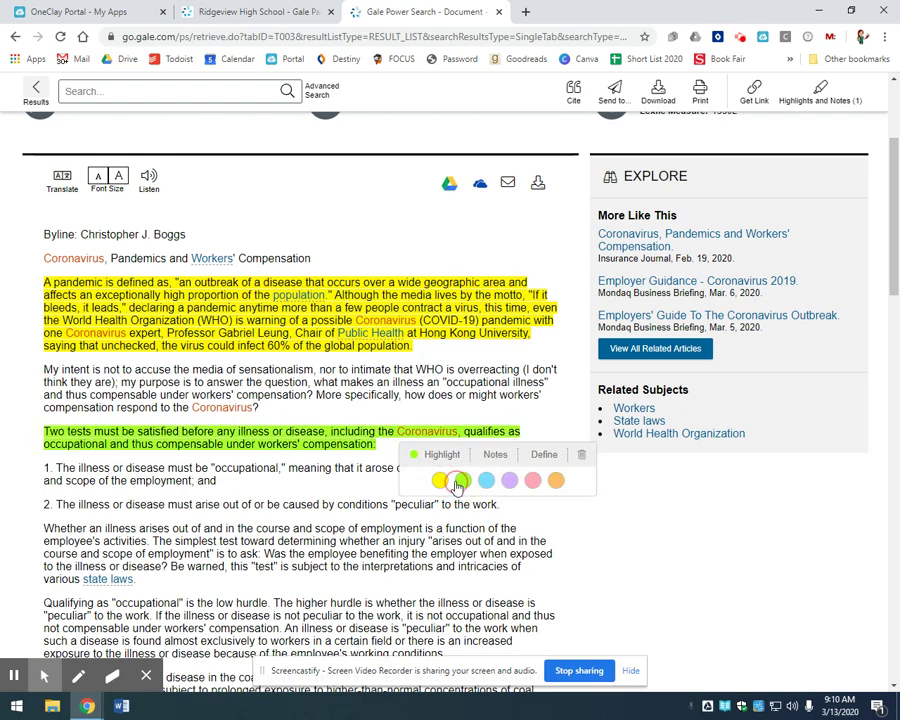
left_click(498, 458)
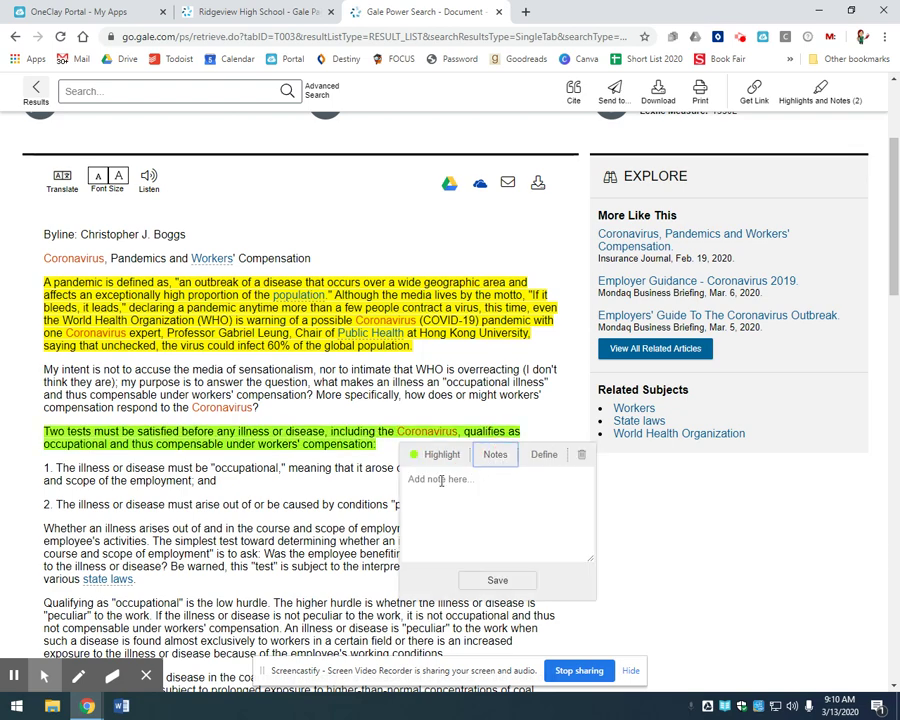
type("2nd point")
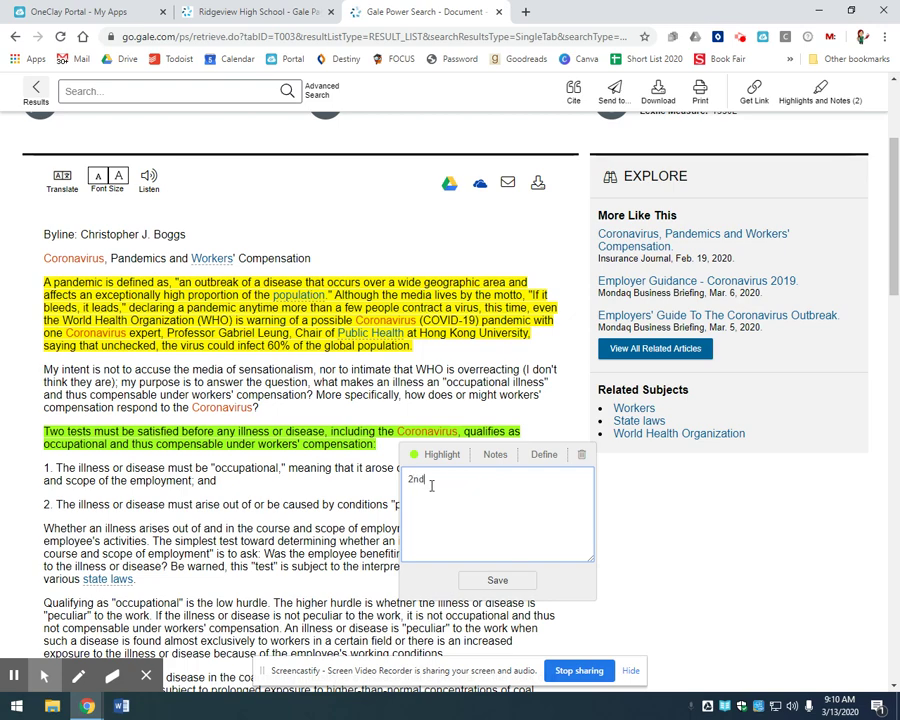
left_click(496, 578)
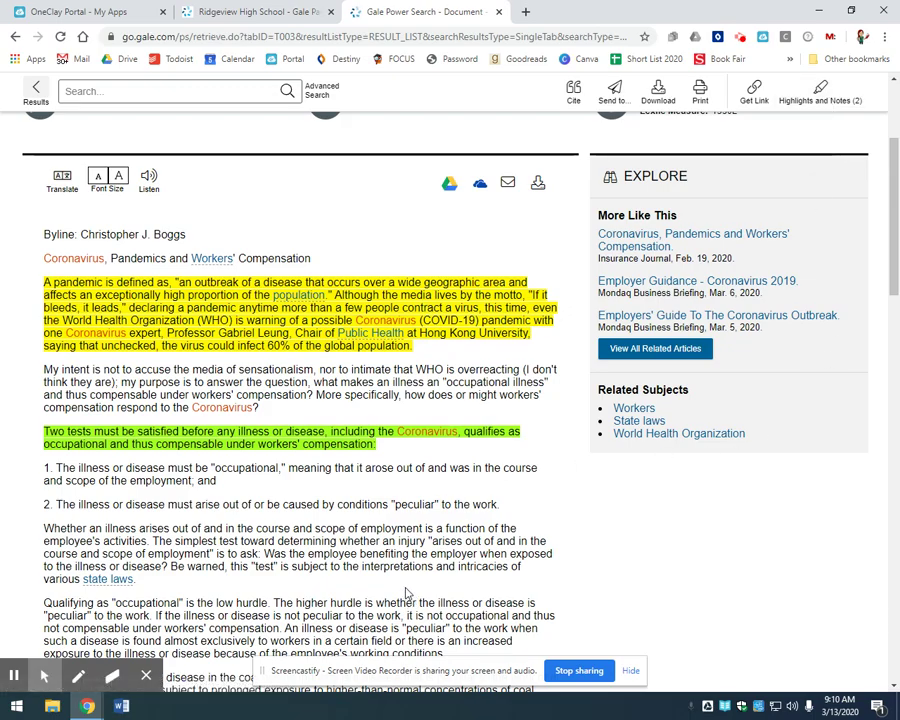
Examine the Source Citation formats and export options at the end of the article.
scroll(404, 594, "down", 8)
scroll(405, 590, "down", 6)
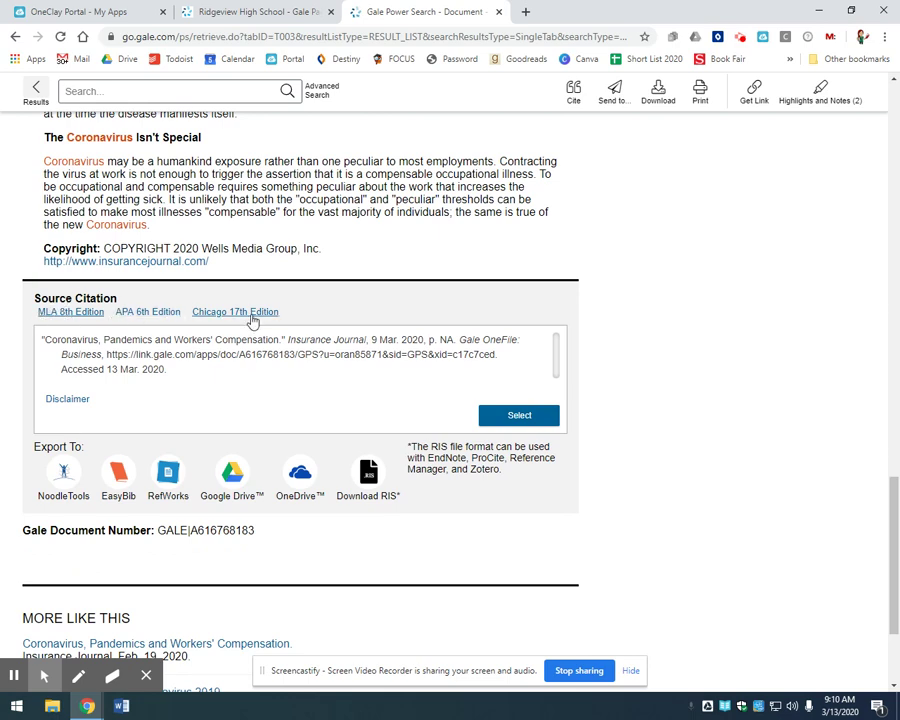
scroll(601, 401, "up", 15)
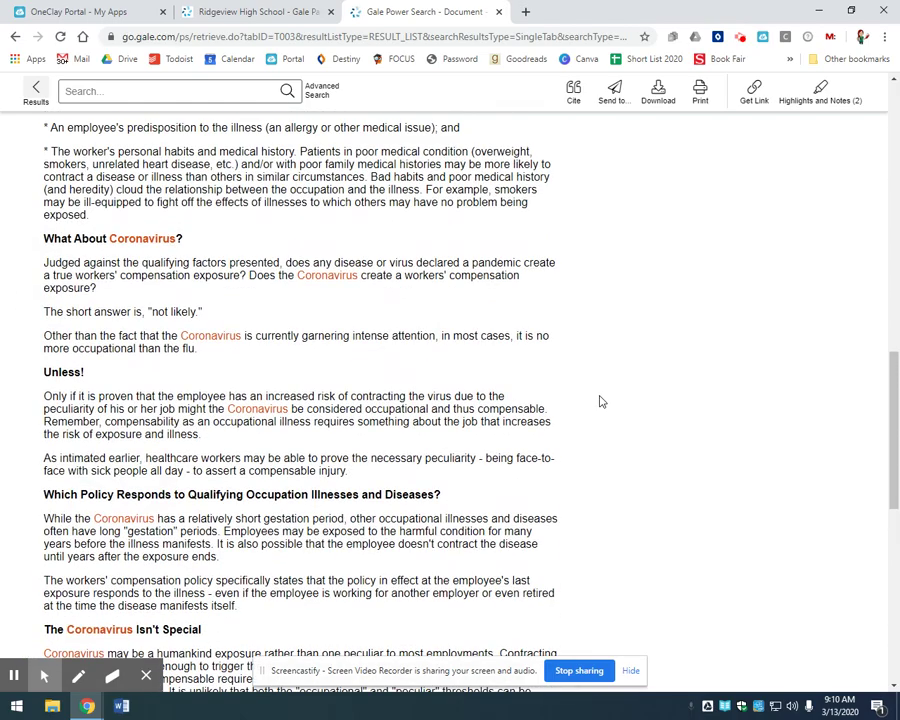
Send the annotated article "Coronavirus, Pandemics and Workers' Compensation" to Google Drive and dismiss the completion message.
scroll(601, 401, "up", 5)
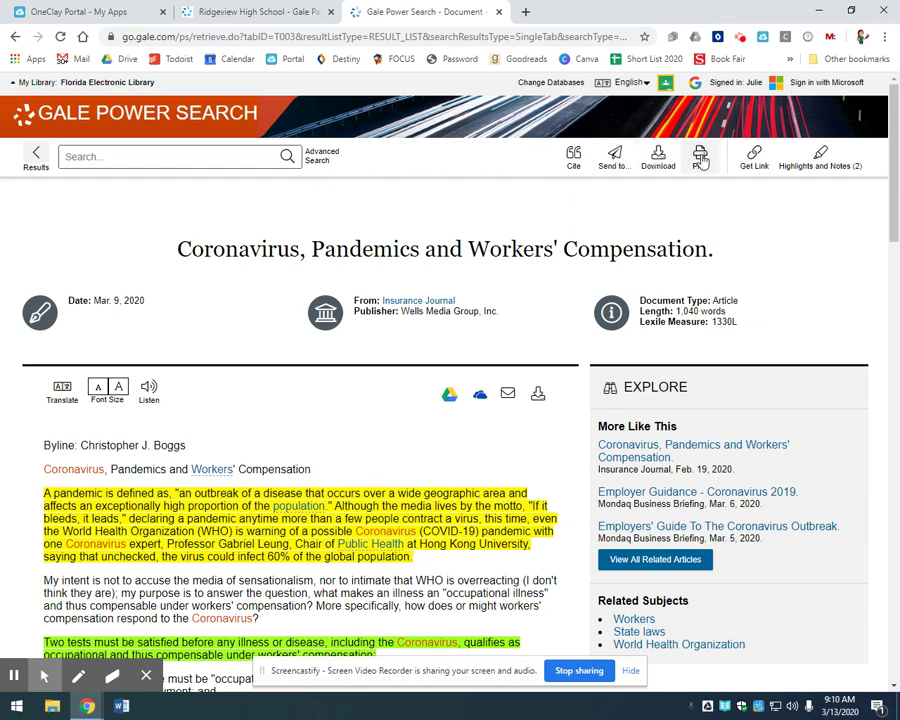
left_click(615, 157)
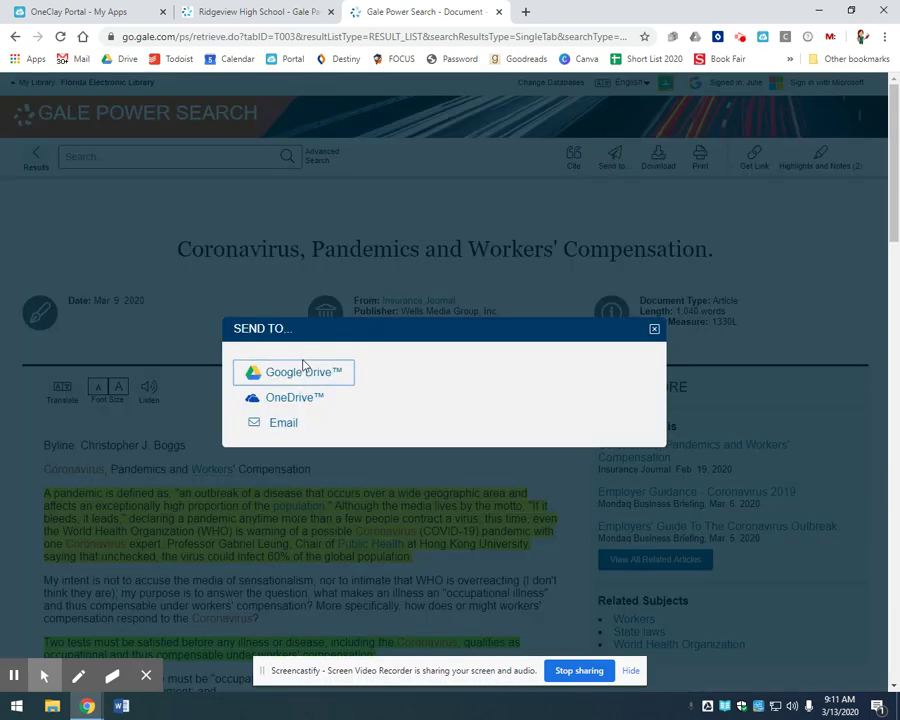
left_click(299, 373)
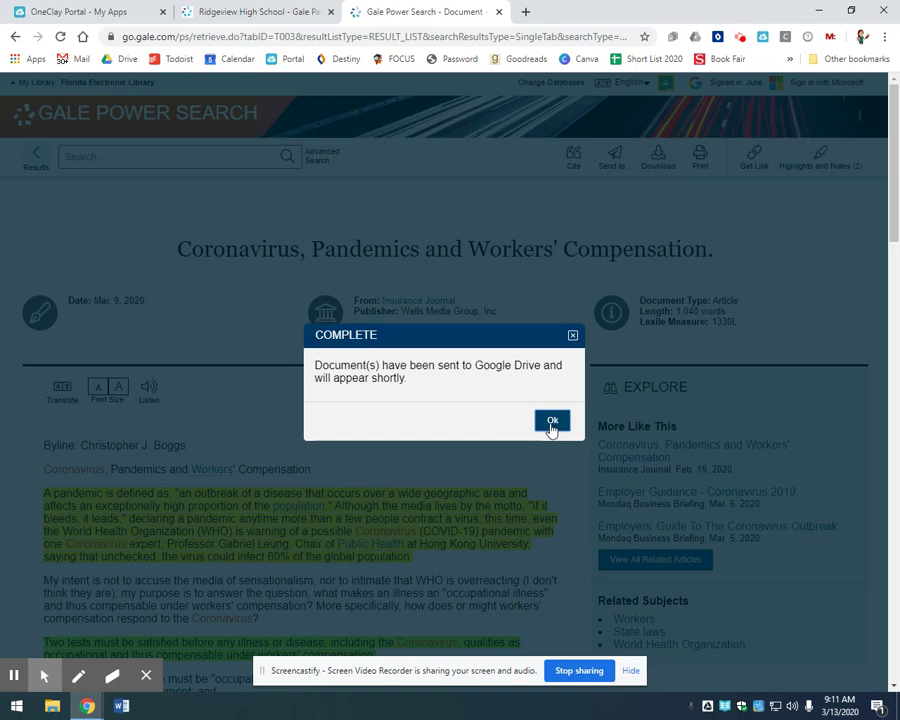
left_click(551, 424)
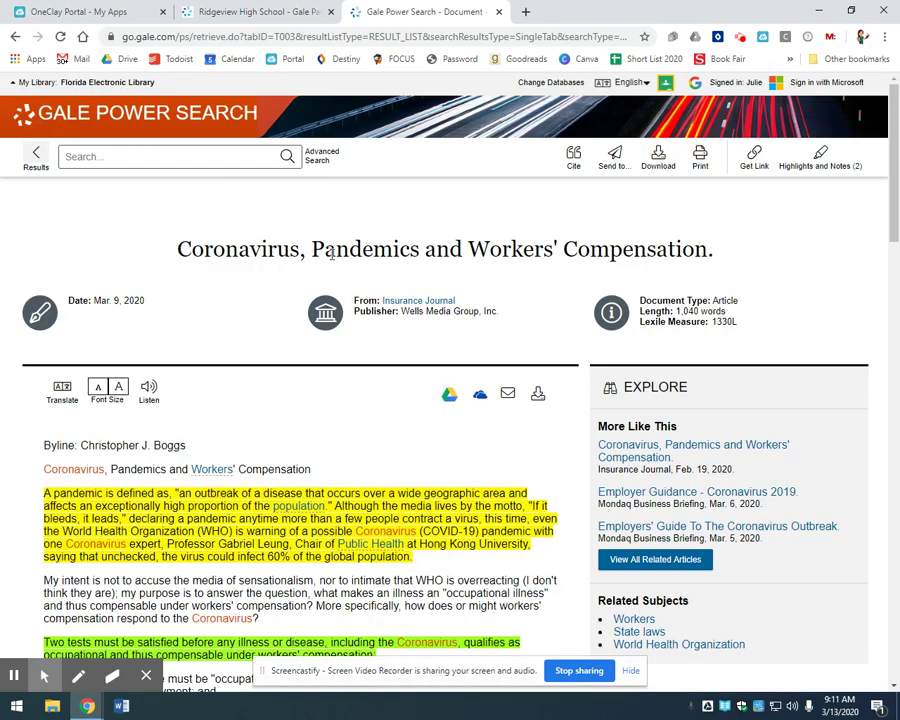
Switch to Google Drive in a new browser tab and open the Gale Power Search folder in My Drive.
left_click(526, 13)
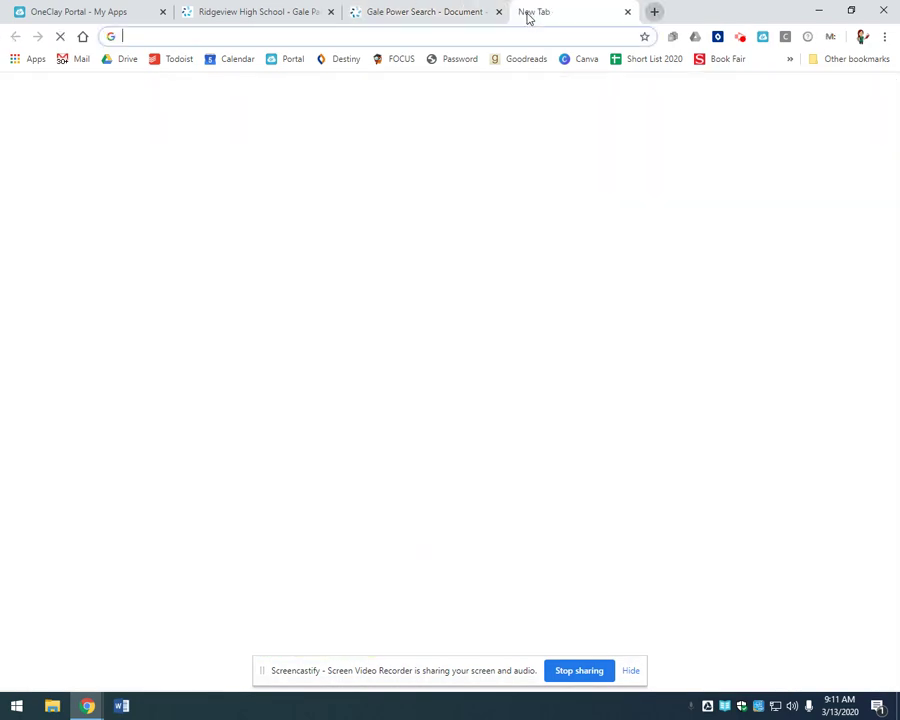
left_click(120, 60)
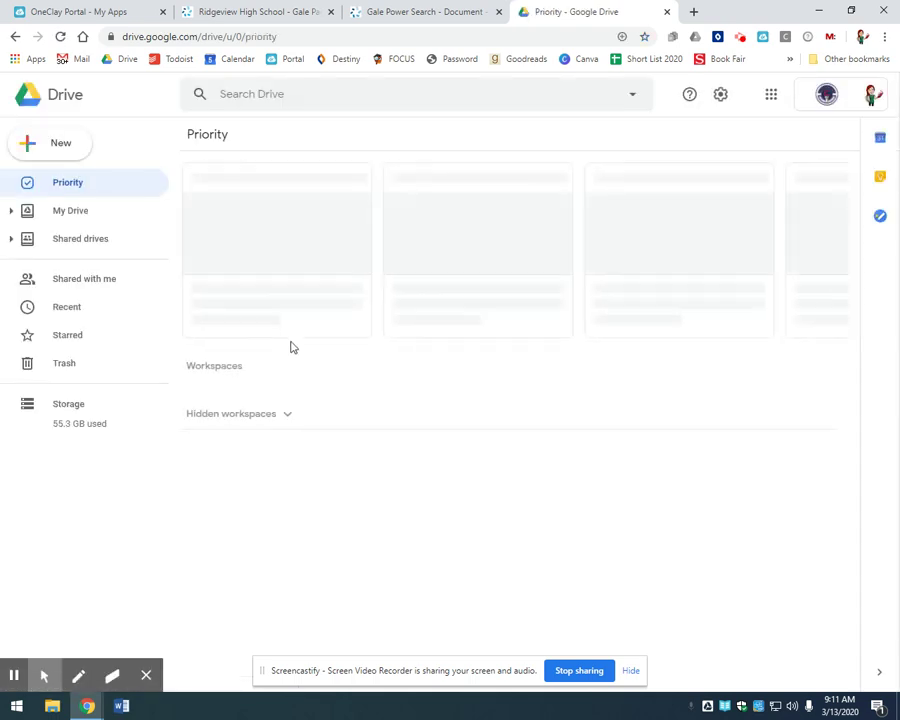
left_click(78, 210)
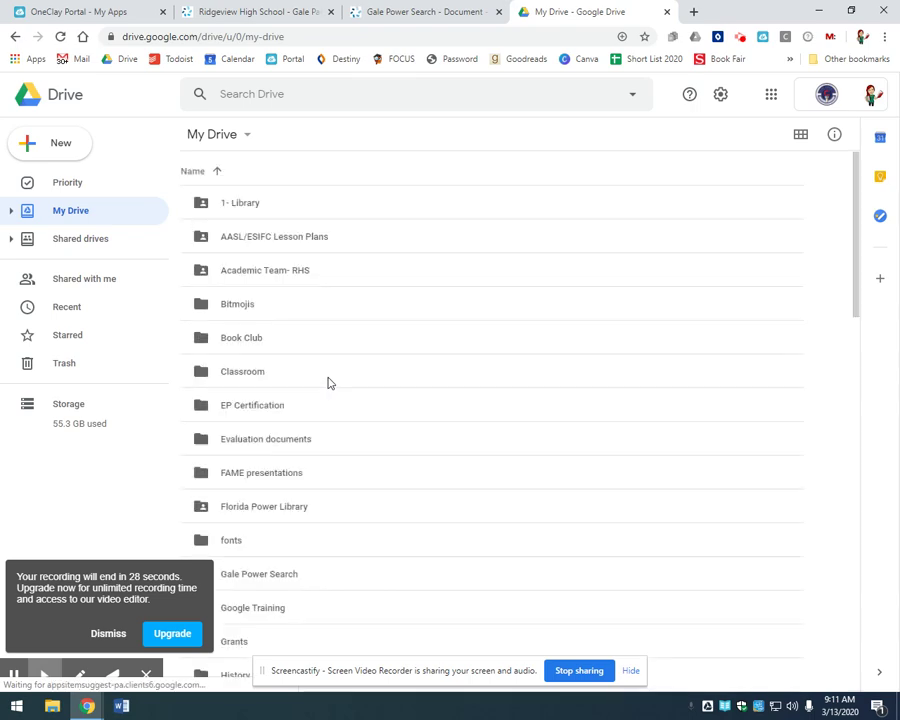
scroll(329, 383, "down", 3)
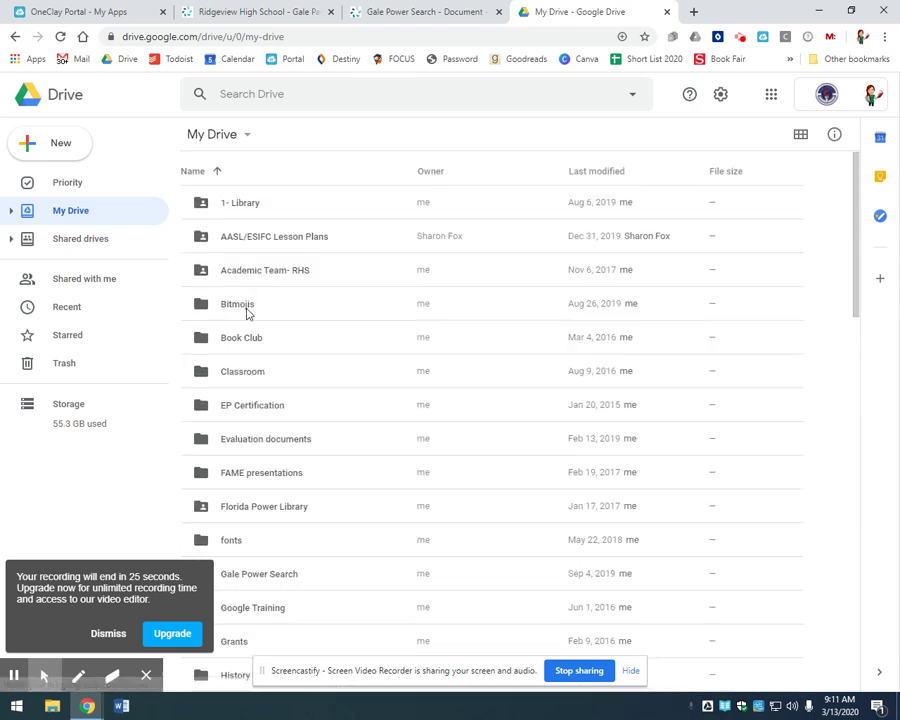
scroll(287, 339, "down", 2)
scroll(287, 341, "down", 1)
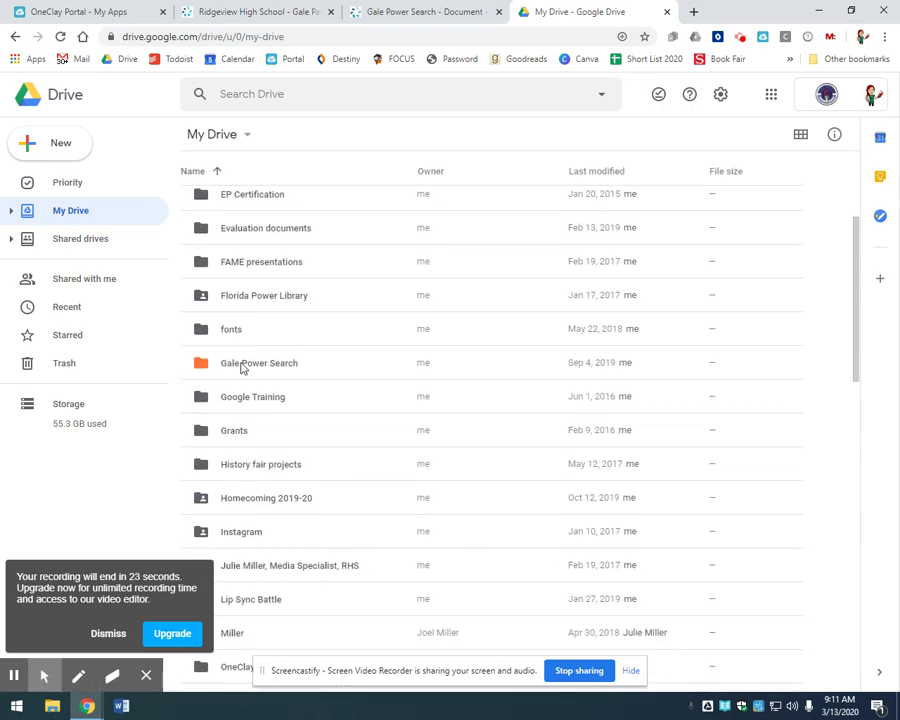
double_click(241, 364)
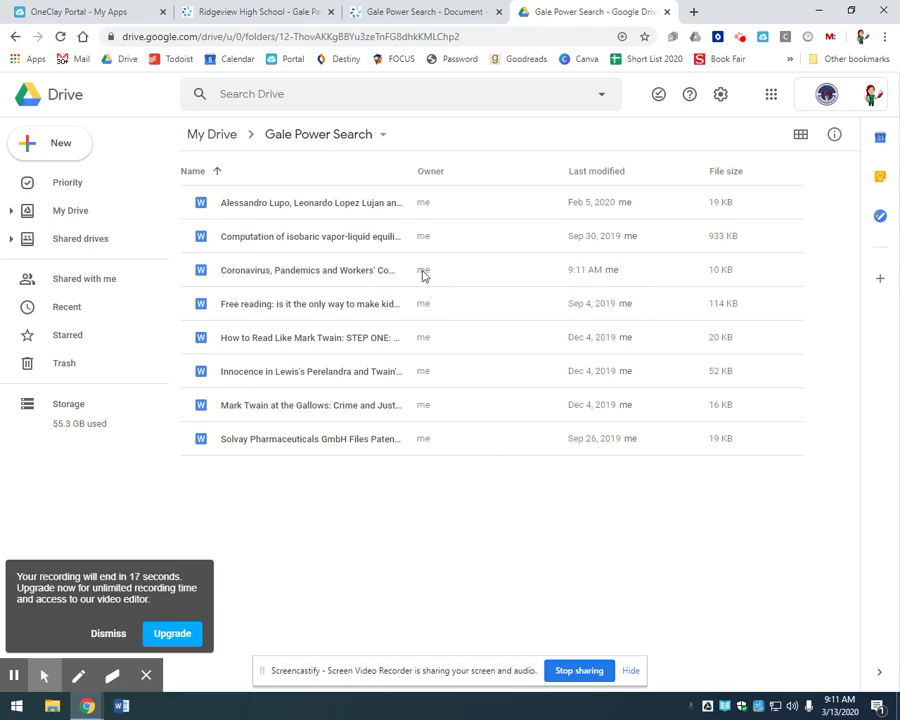
Open the saved "Coronavirus, Pandemics and Workers' Compensation" document and review its highlights, source citation and notes through to the end.
double_click(285, 272)
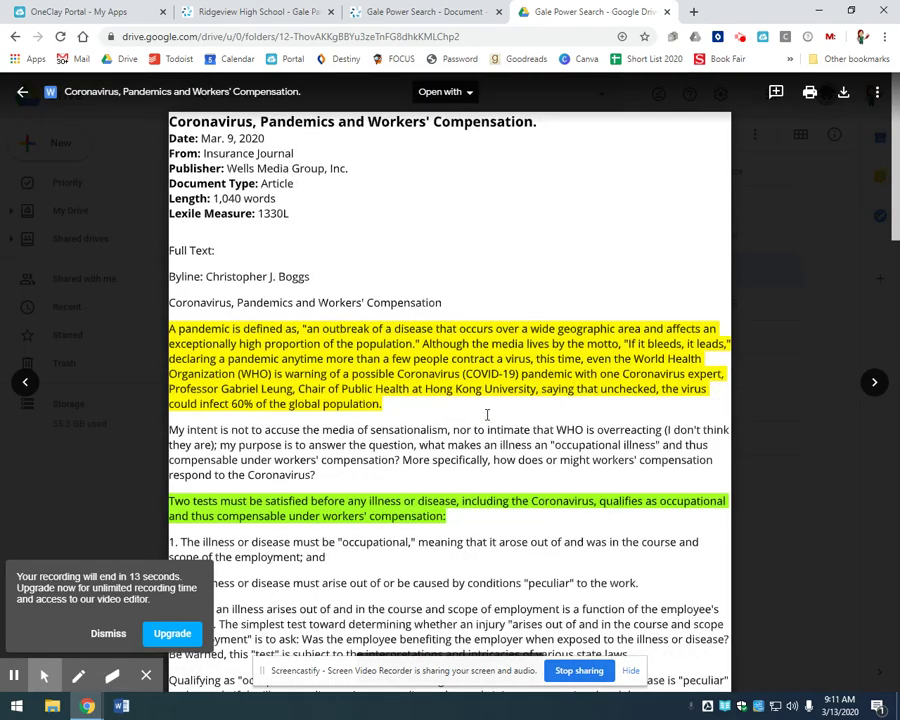
scroll(487, 414, "down", 10)
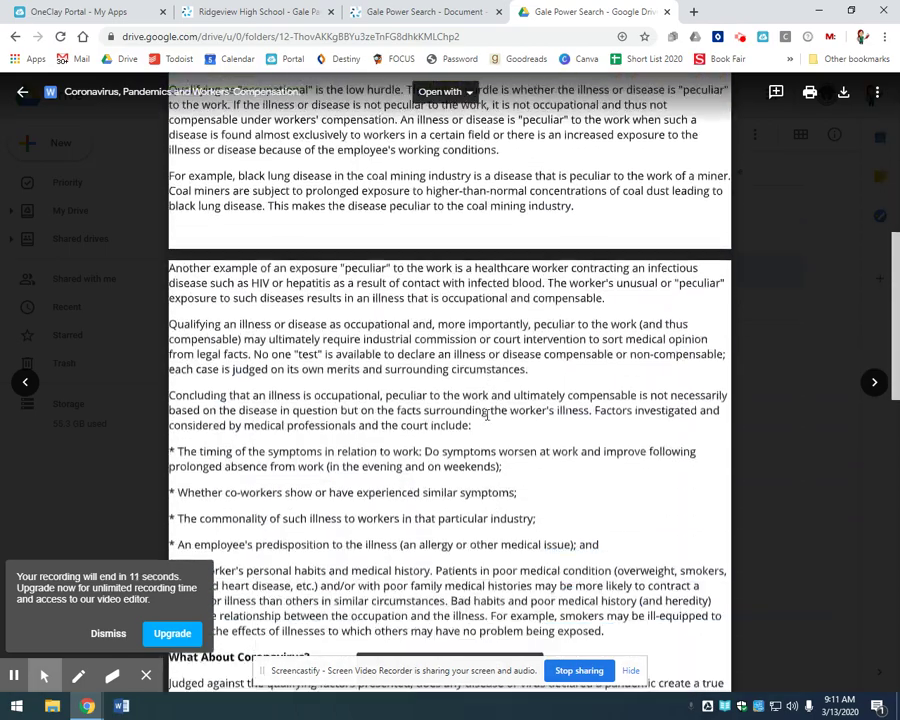
scroll(487, 414, "down", 10)
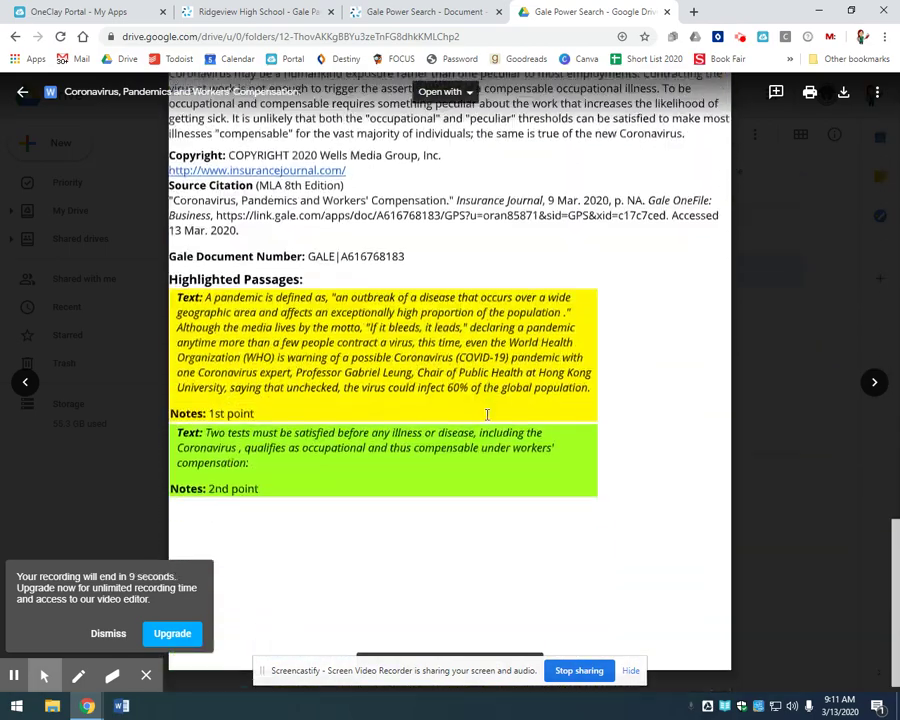
scroll(294, 474, "down", 1)
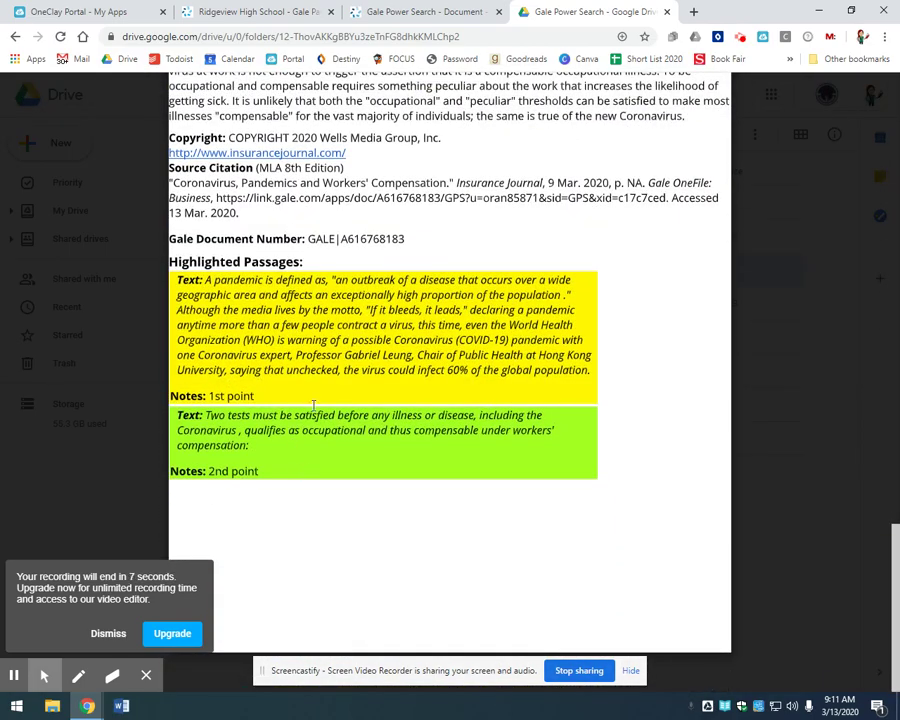